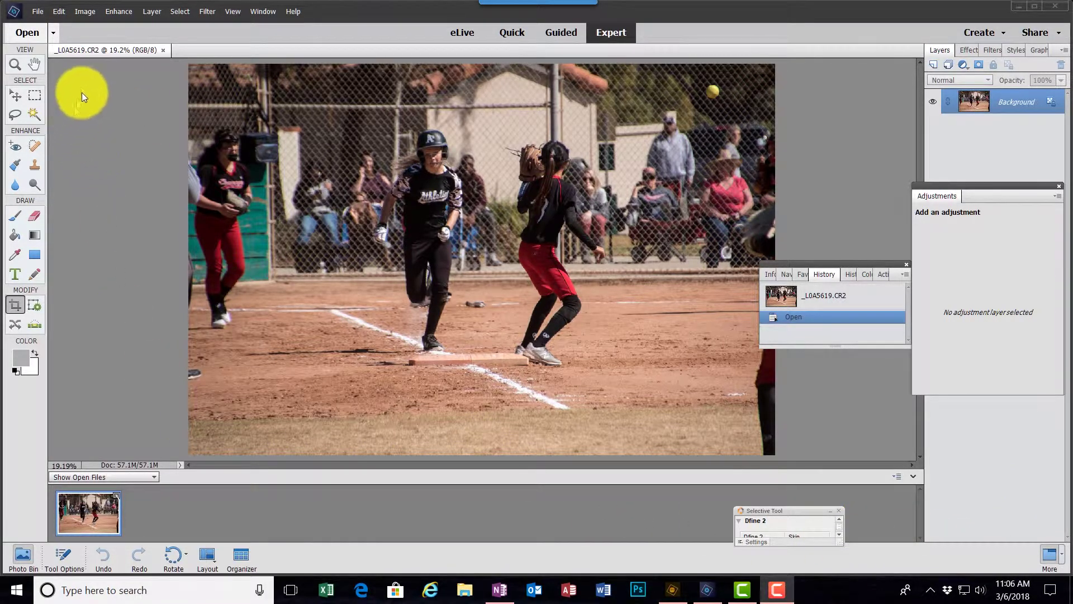
# Check the photo's Image Size settings and close the dialog without changes.
pyautogui.click(84, 12)
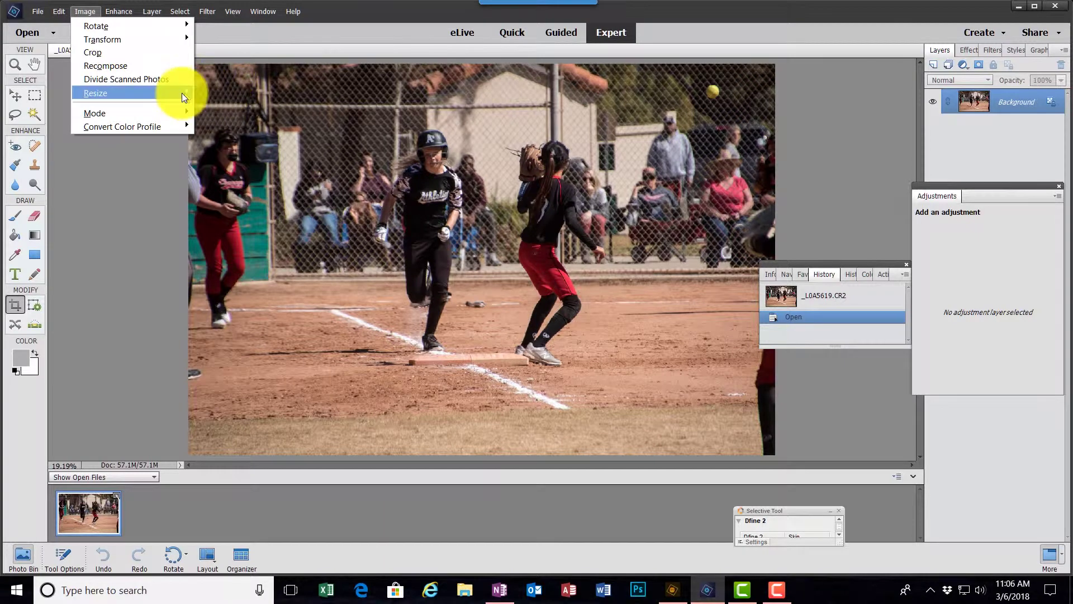
pyautogui.moveTo(182, 93)
pyautogui.click(239, 93)
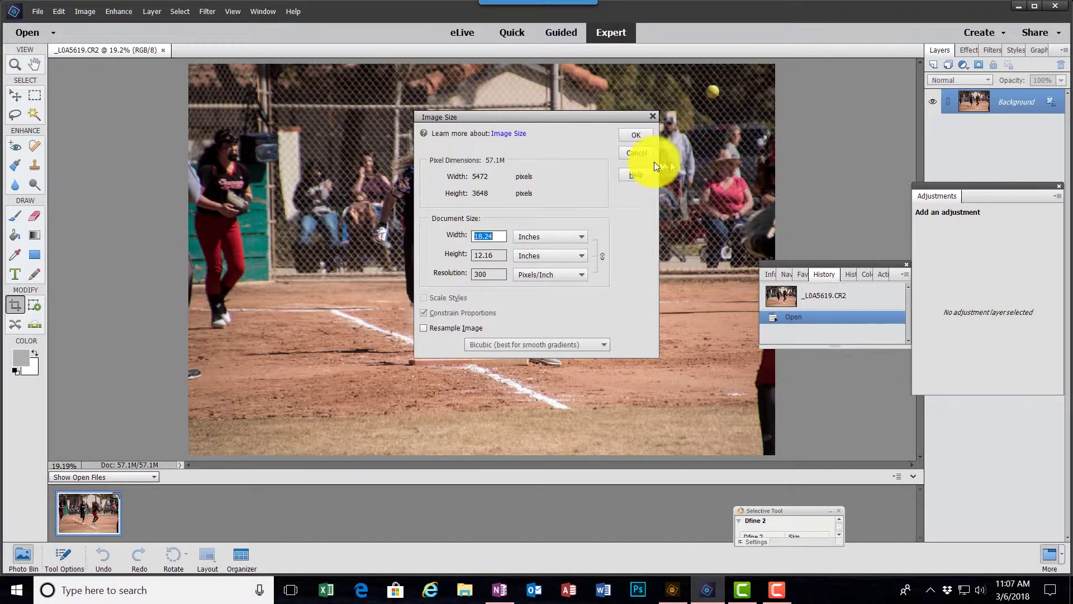
pyautogui.click(636, 153)
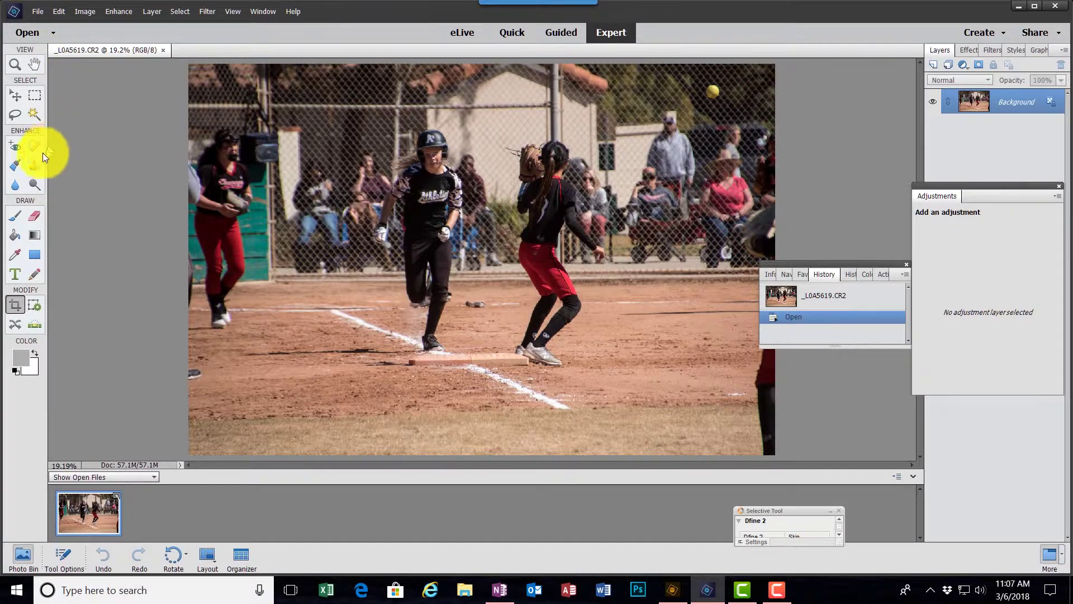
# Fix the Crop tool to 11 in wide by 8.5 in high and draw the crop box.
pyautogui.click(15, 306)
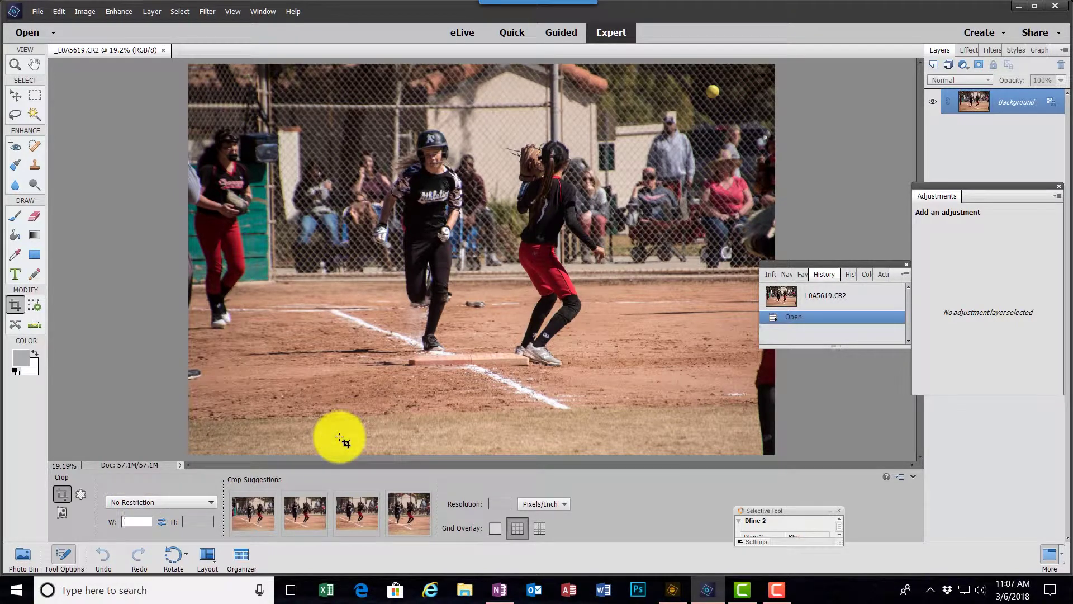
pyautogui.write('11')
pyautogui.click(202, 519)
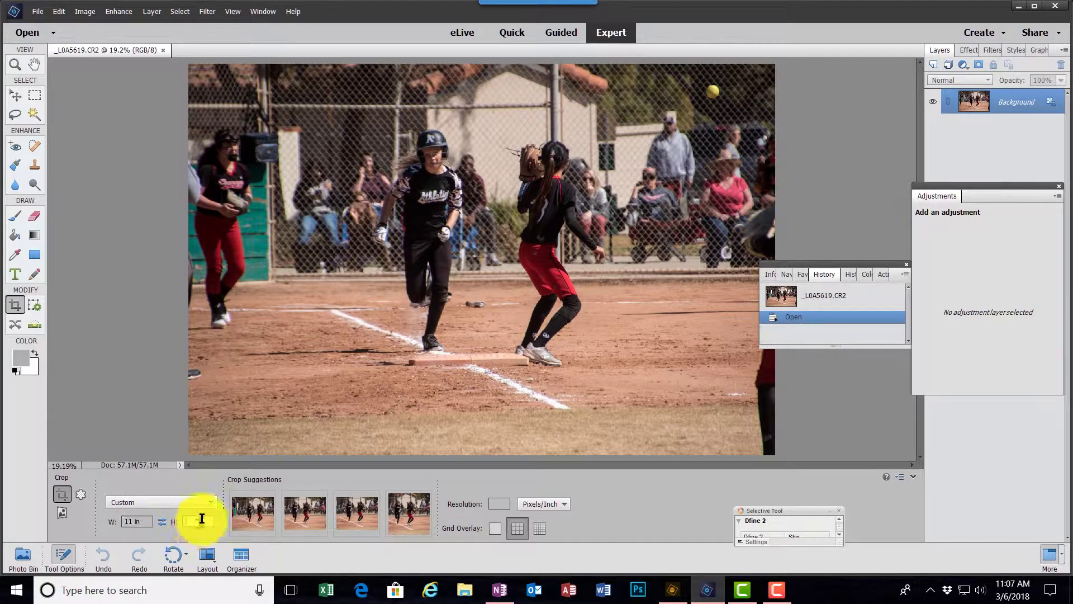
pyautogui.write('8.5')
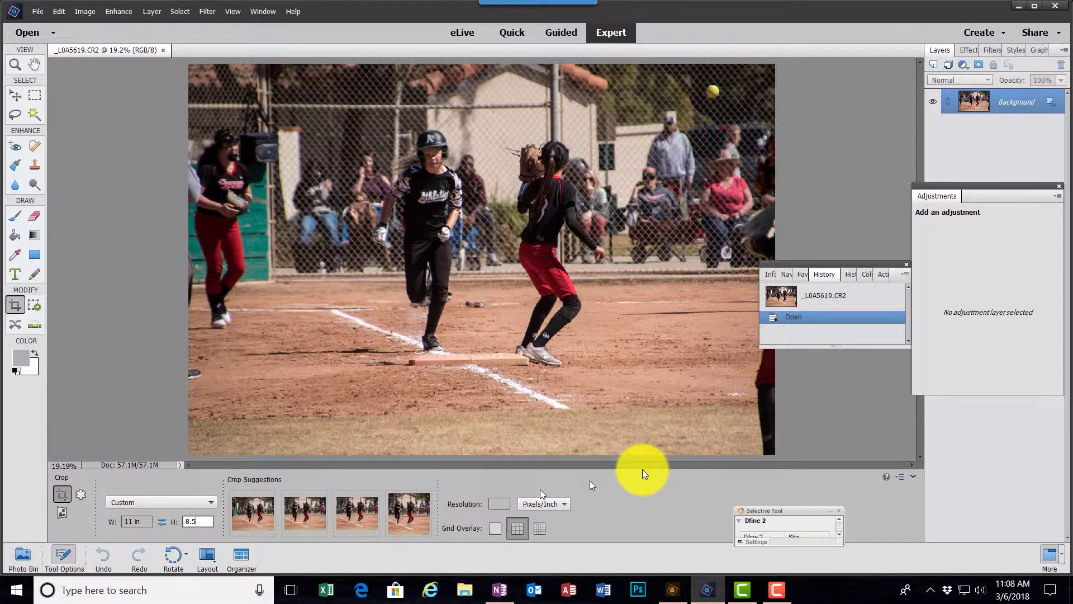
pyautogui.click(646, 516)
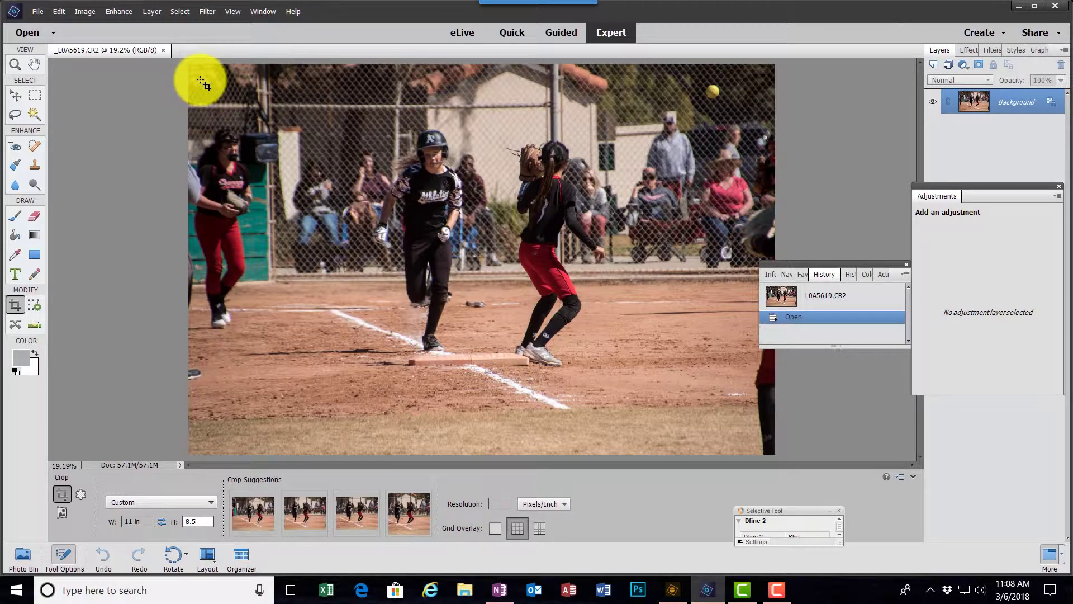
pyautogui.moveTo(202, 80); pyautogui.dragTo(751, 503)
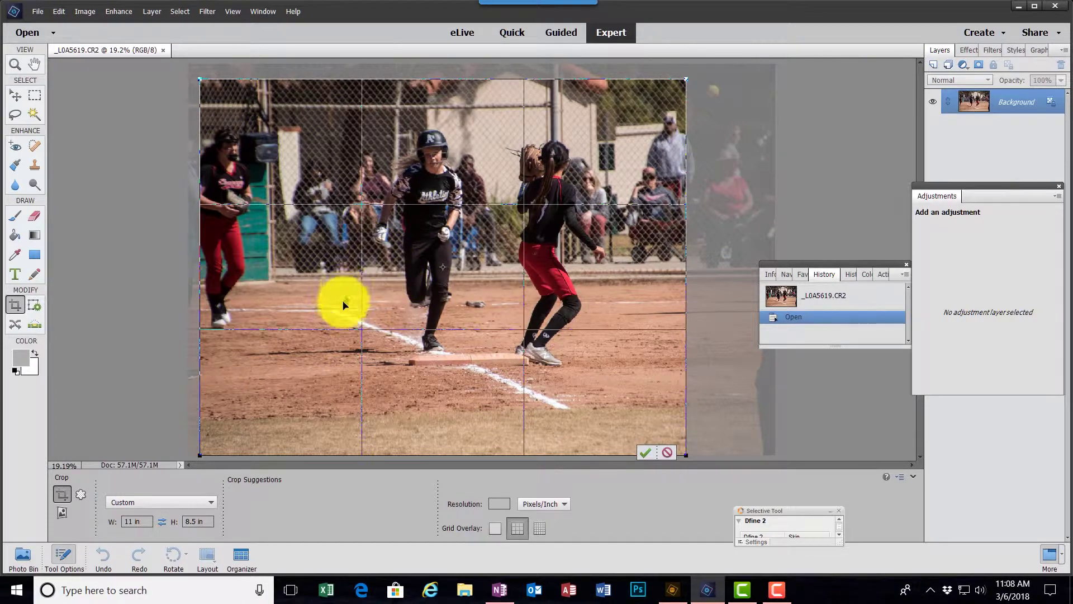
# Move the crop box right over the runner and fielder, trimming the left player, and apply it.
pyautogui.moveTo(342, 304); pyautogui.dragTo(412, 293)
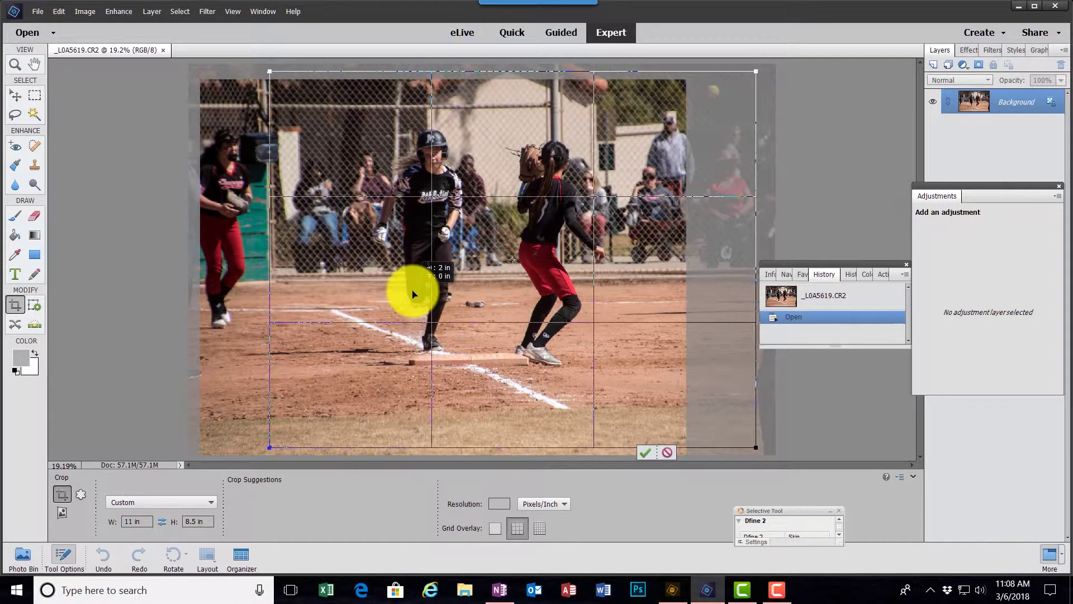
pyautogui.moveTo(412, 294); pyautogui.dragTo(412, 294)
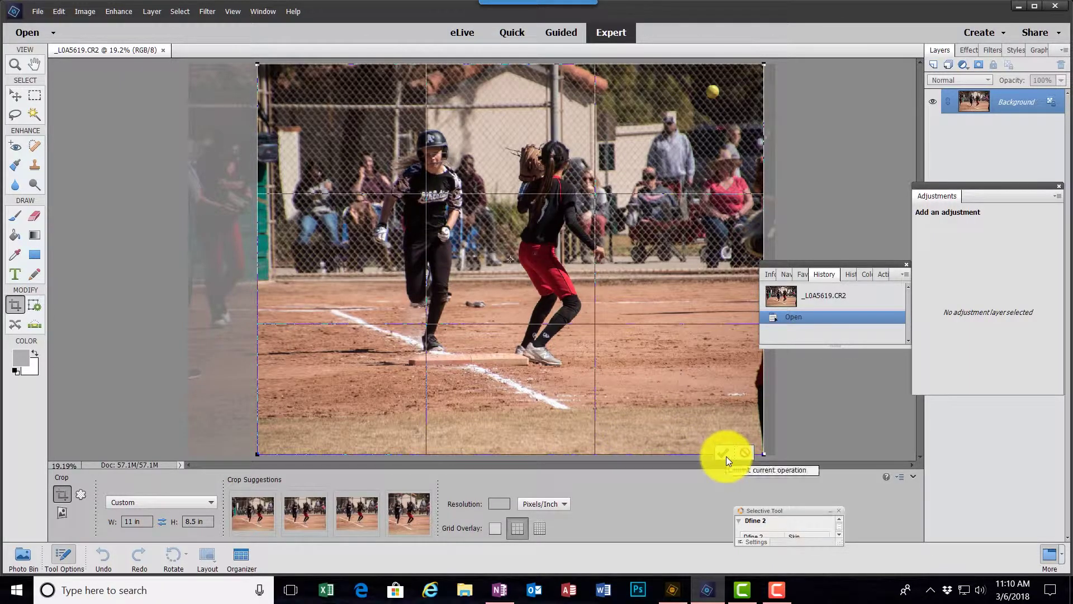
pyautogui.click(724, 455)
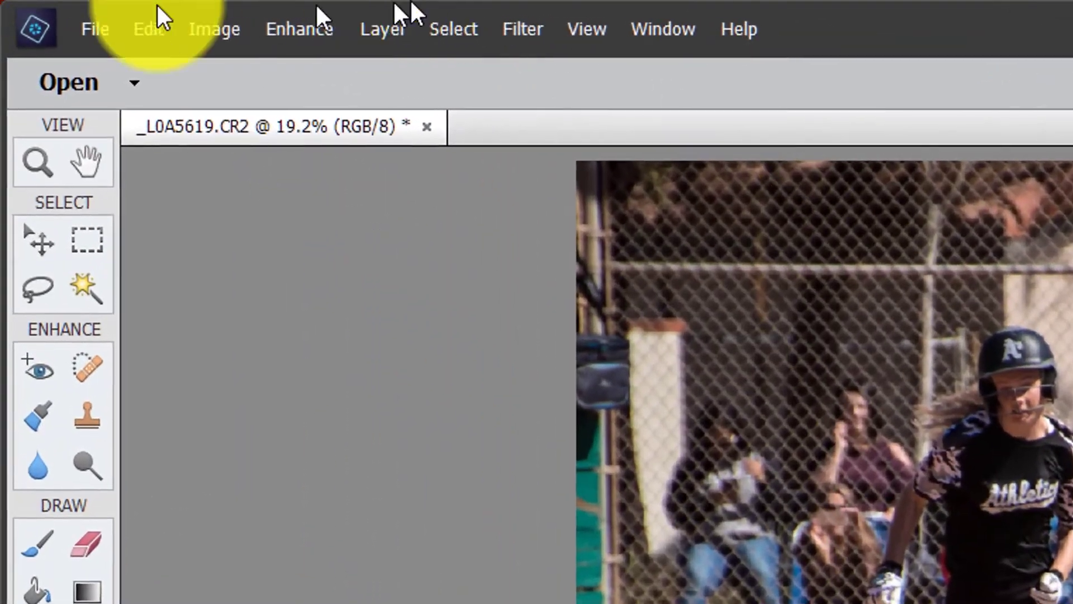
# Confirm the cropped photo's Image Size of 11 in width at 429.091 pixels/inch.
pyautogui.click(230, 36)
pyautogui.moveTo(495, 235)
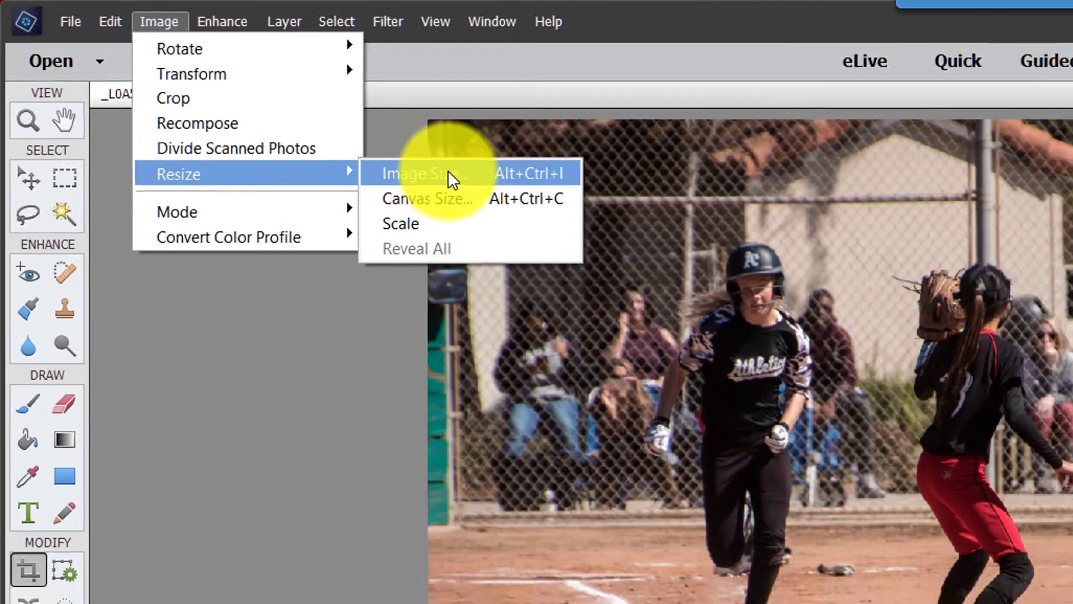
pyautogui.click(510, 239)
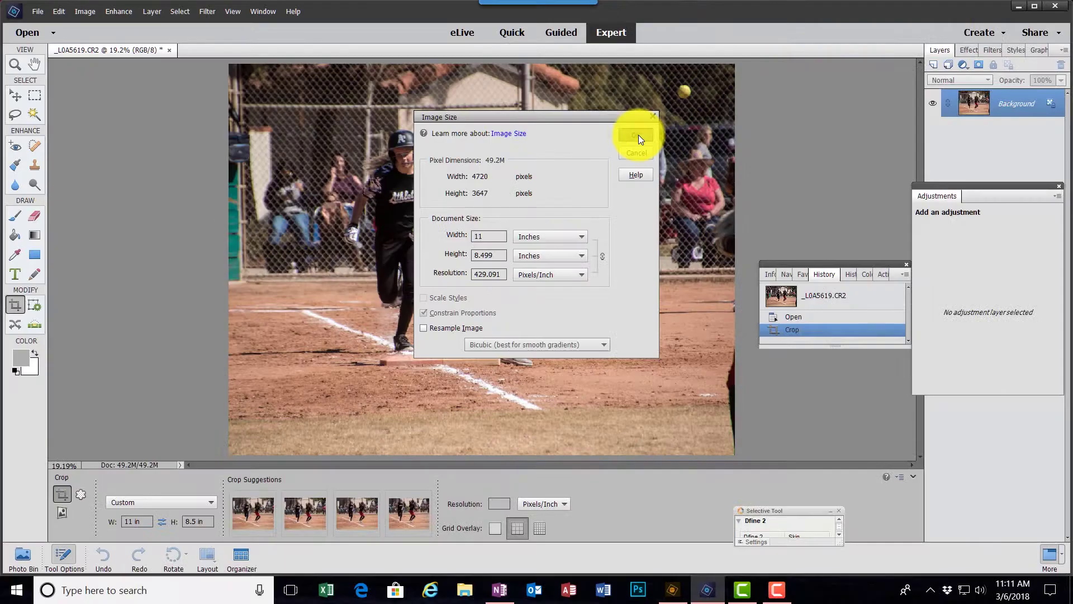
pyautogui.click(776, 165)
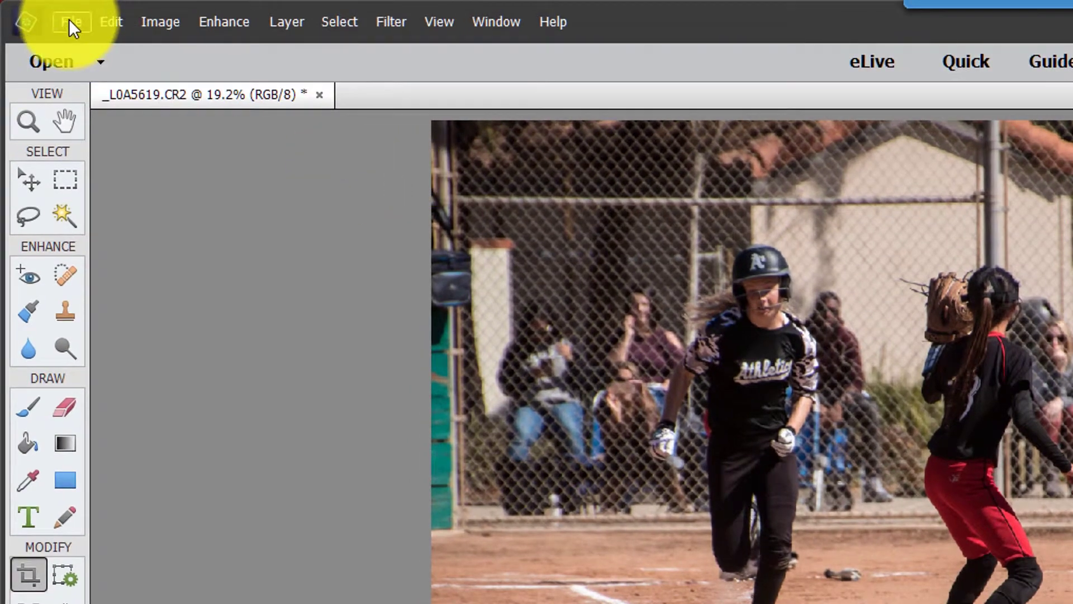
# Set up printing on the EPSON Stylus Photo R1800 with Letter paper at 11 x 8.5 in.
pyautogui.click(69, 19)
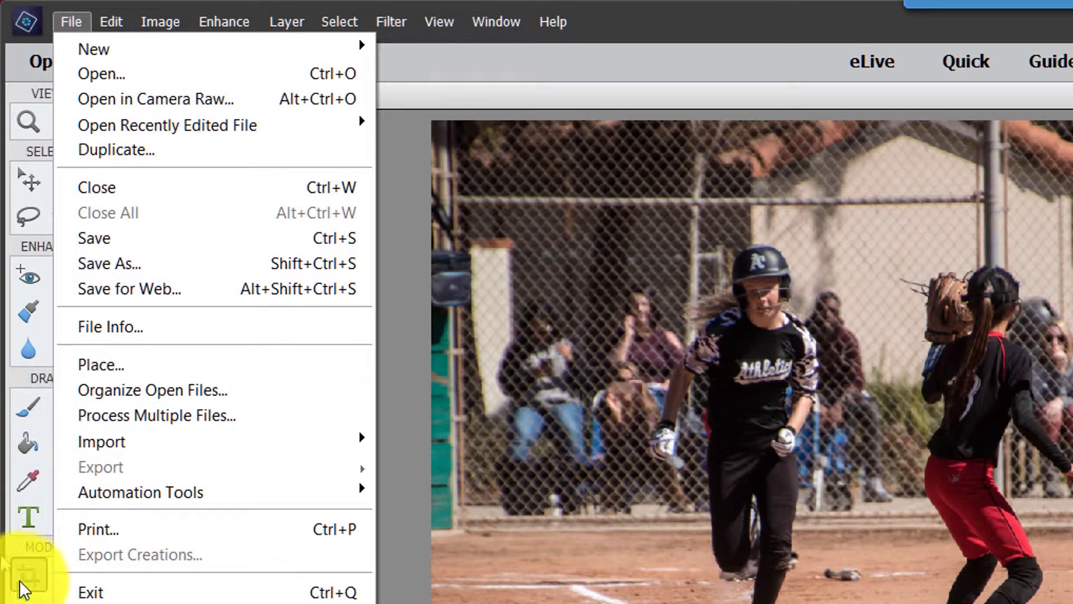
pyautogui.click(106, 529)
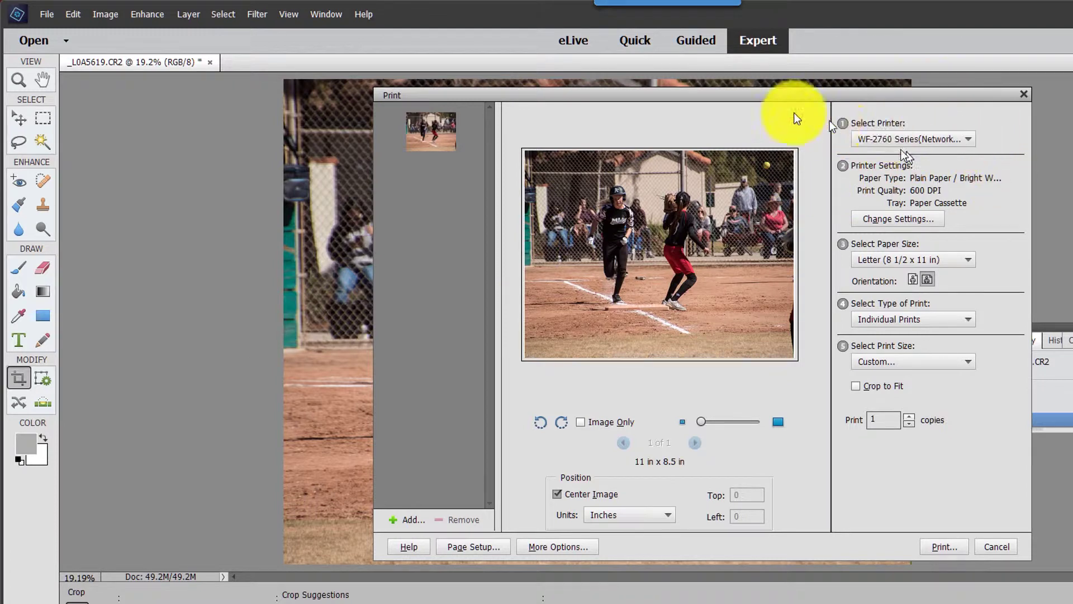
pyautogui.click(966, 139)
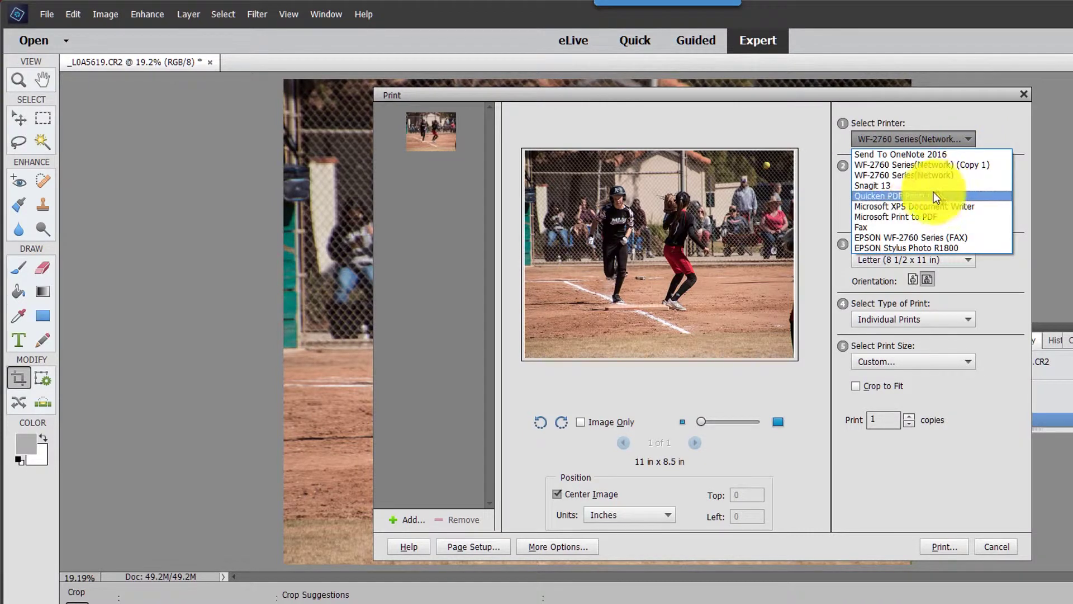
pyautogui.click(901, 246)
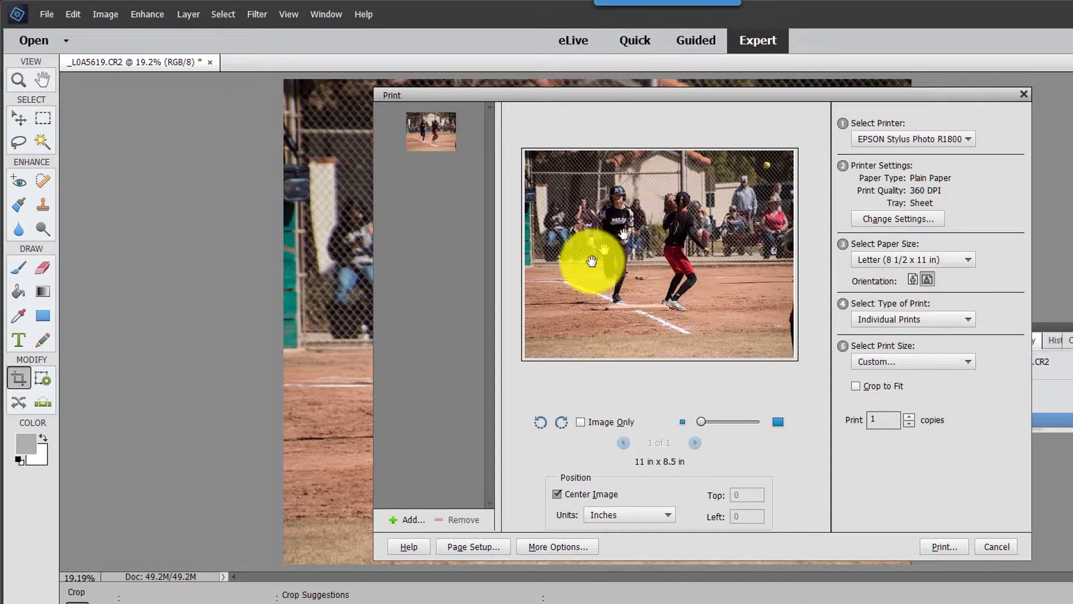
pyautogui.click(549, 546)
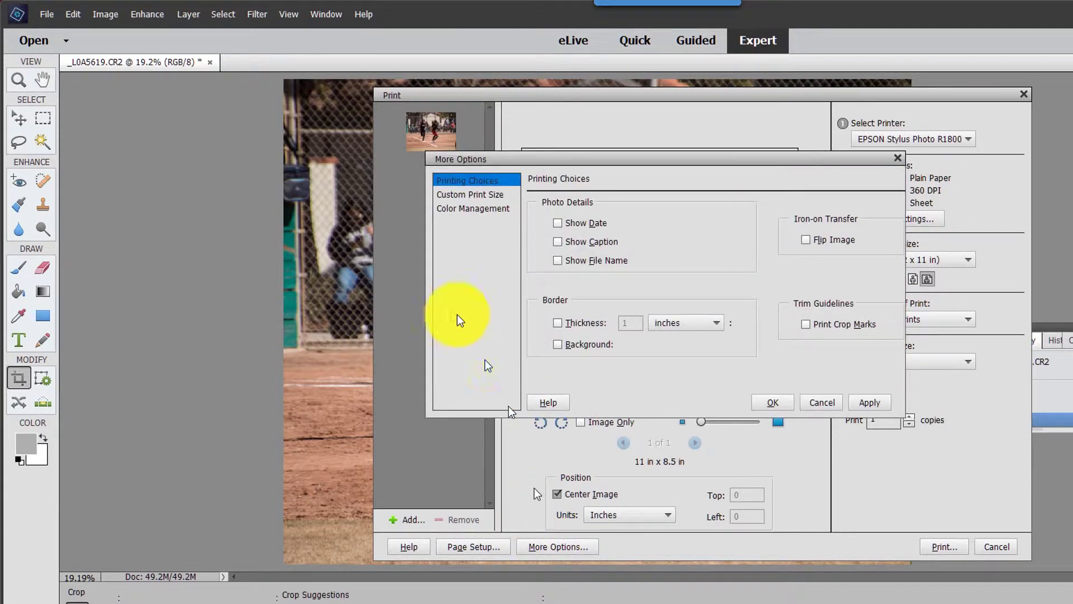
# Review Color Management: Printer Manages Colors with Relative Colorimetric rendering intent.
pyautogui.click(462, 209)
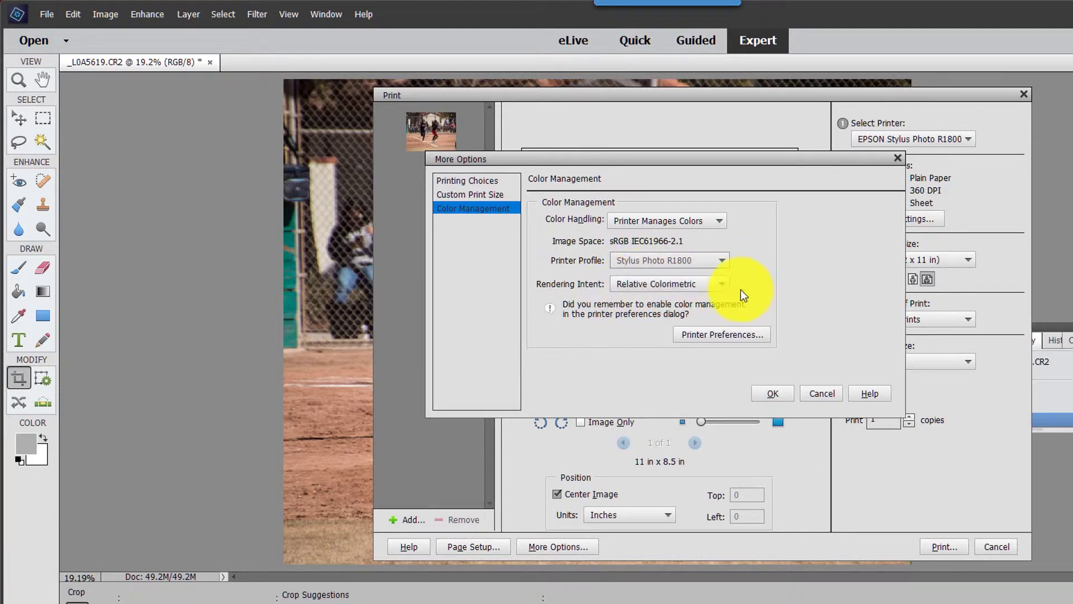
pyautogui.click(721, 285)
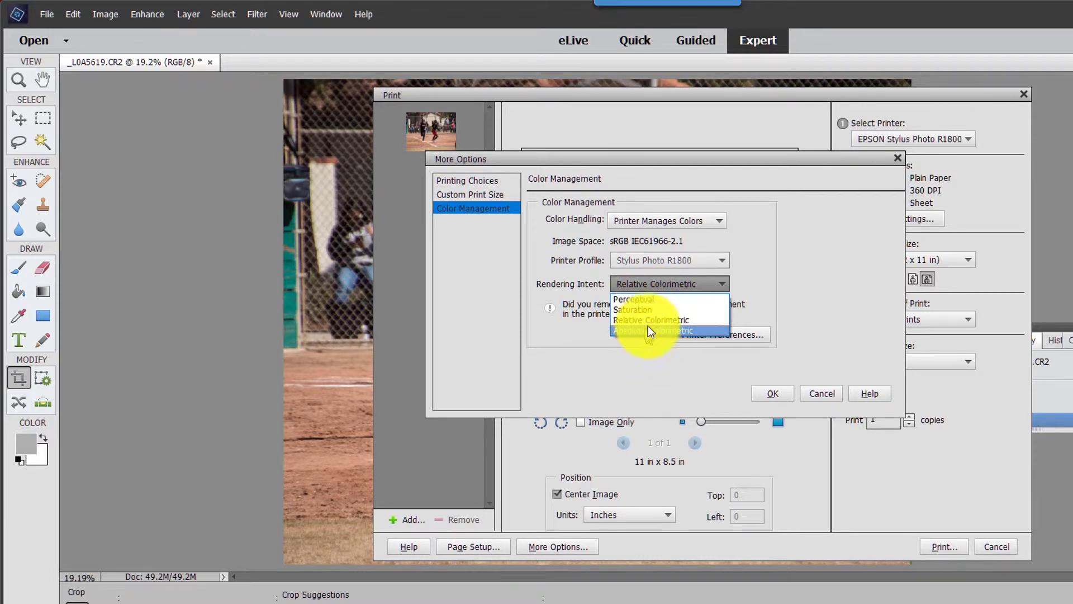
pyautogui.click(665, 284)
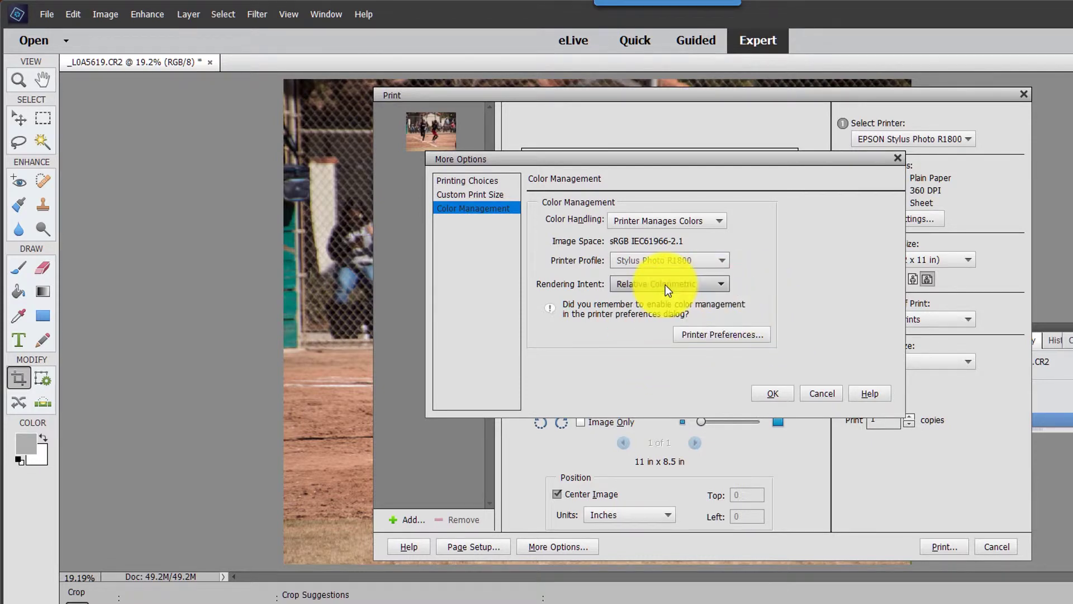
# In the Epson R1800 preferences, choose Premium Glossy Photo Paper and turn on Borderless.
pyautogui.click(722, 337)
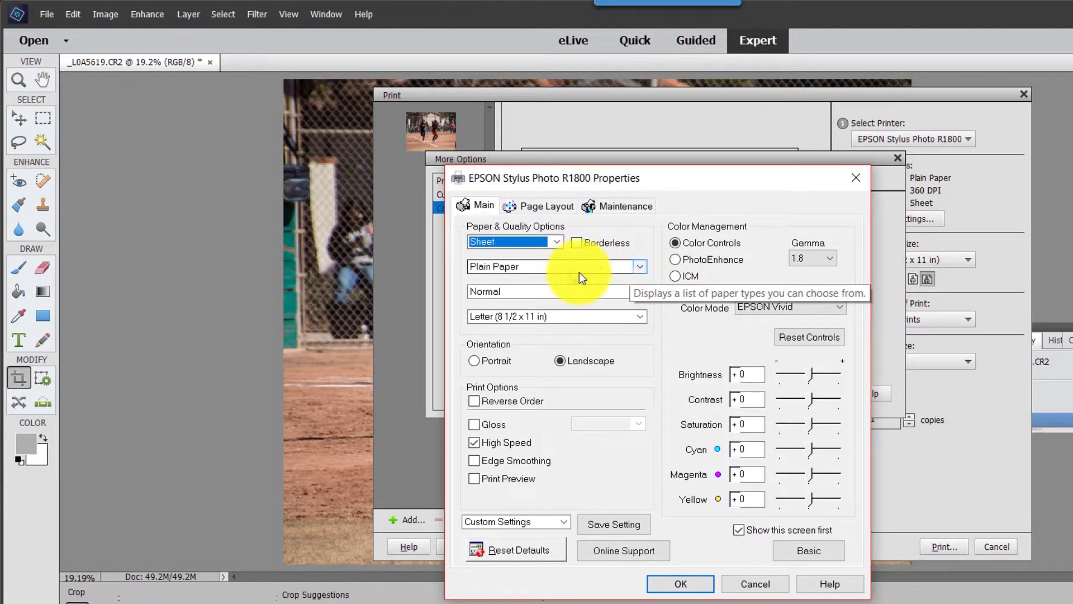
pyautogui.click(640, 265)
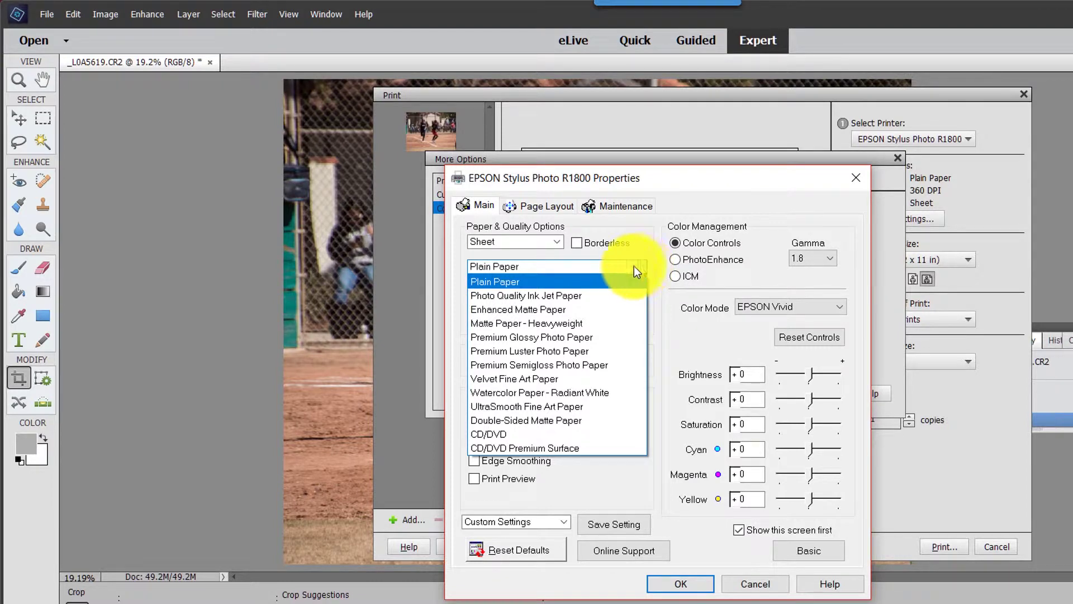
pyautogui.click(494, 337)
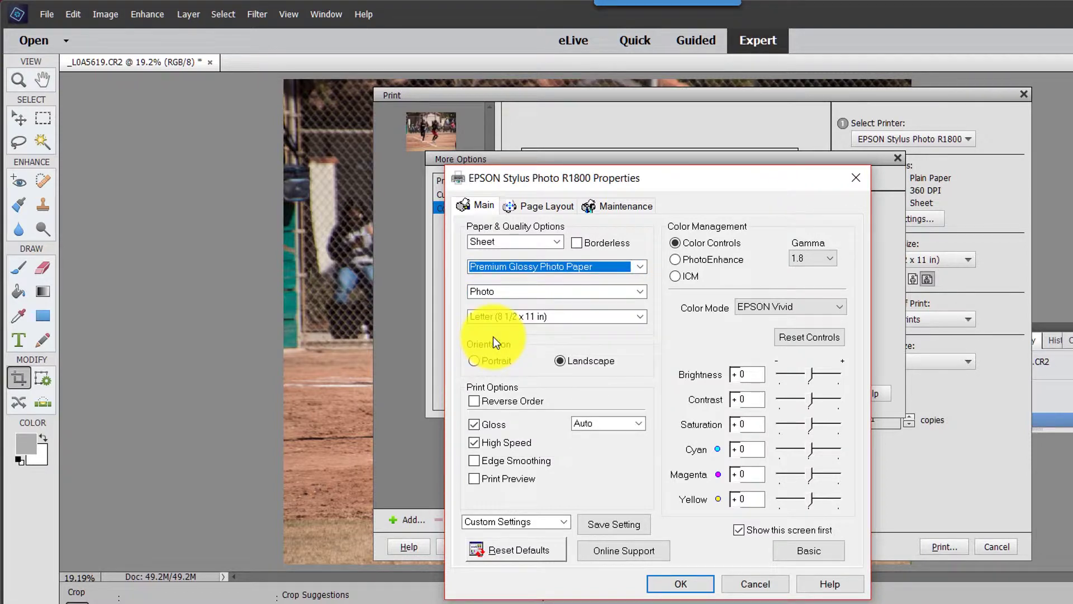
pyautogui.click(581, 245)
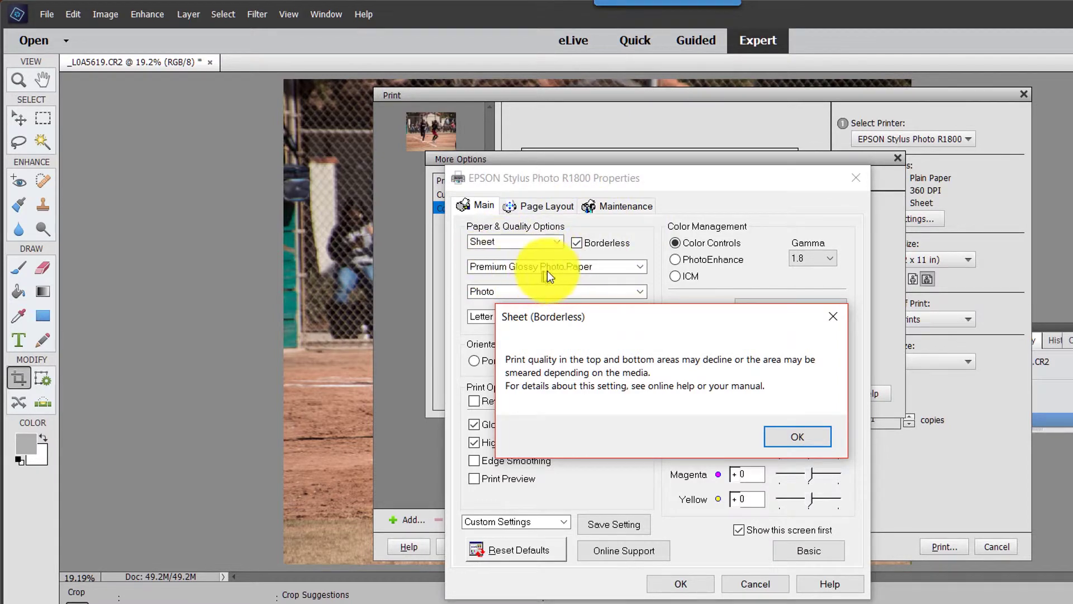
# Accept the borderless warning, set Best Photo quality, turn off Gloss and High Speed, select PhotoEnhance.
pyautogui.click(797, 436)
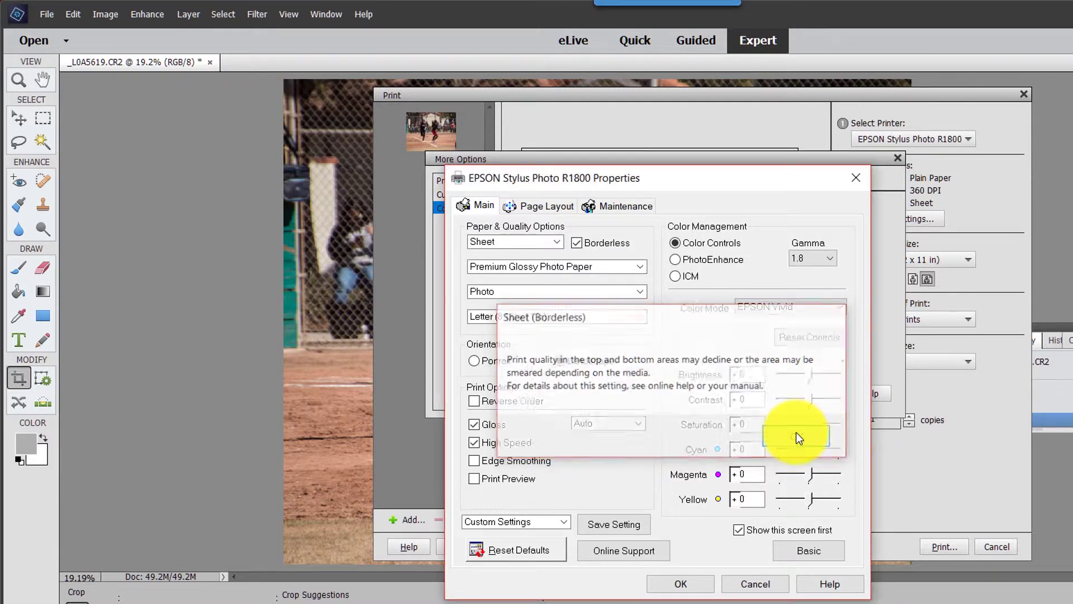
pyautogui.click(642, 293)
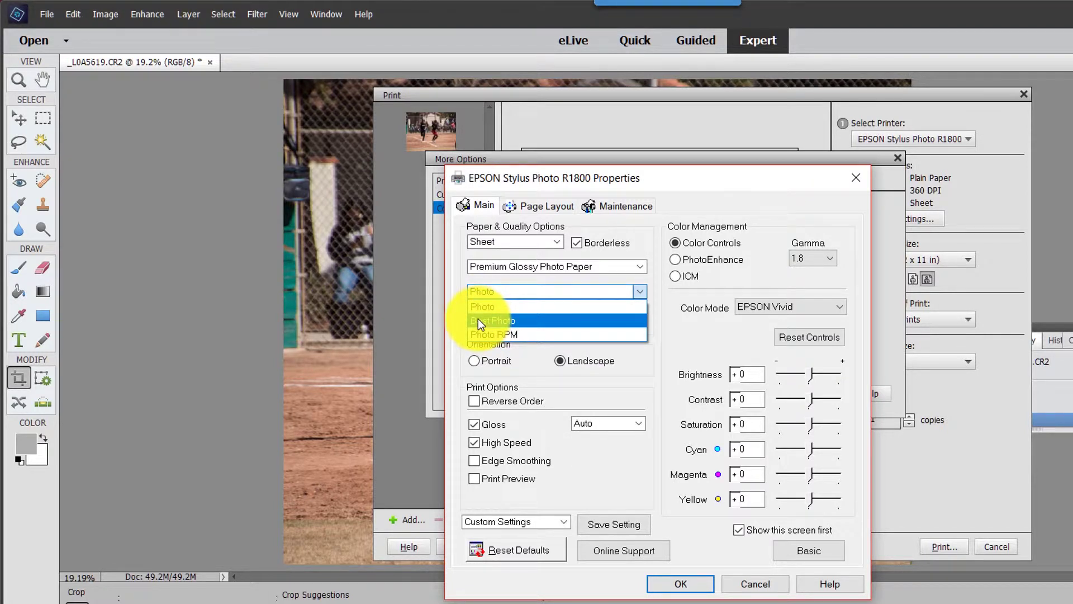
pyautogui.click(478, 320)
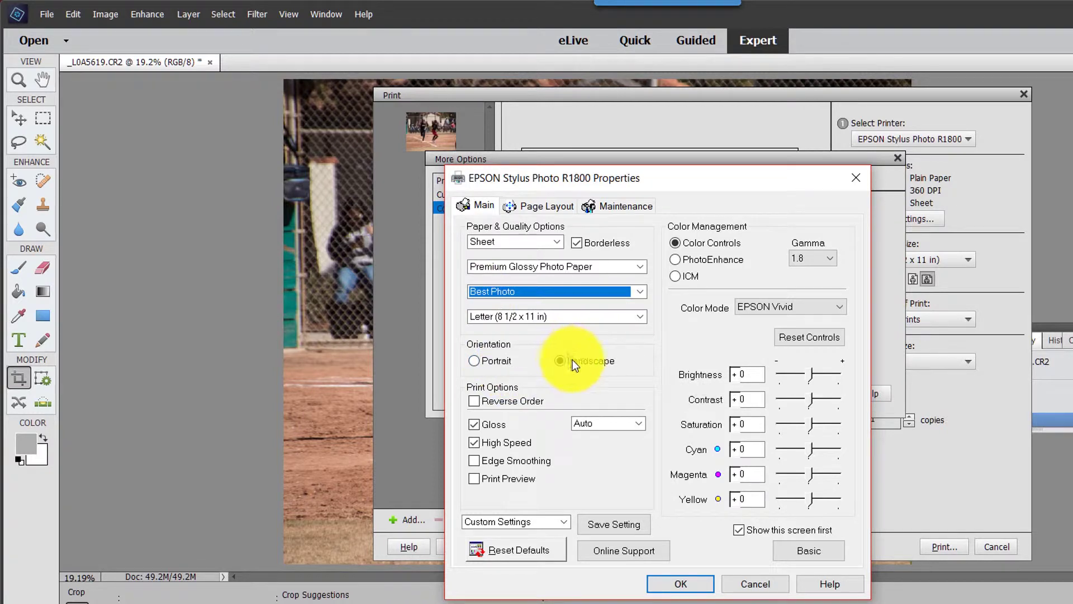
pyautogui.click(475, 425)
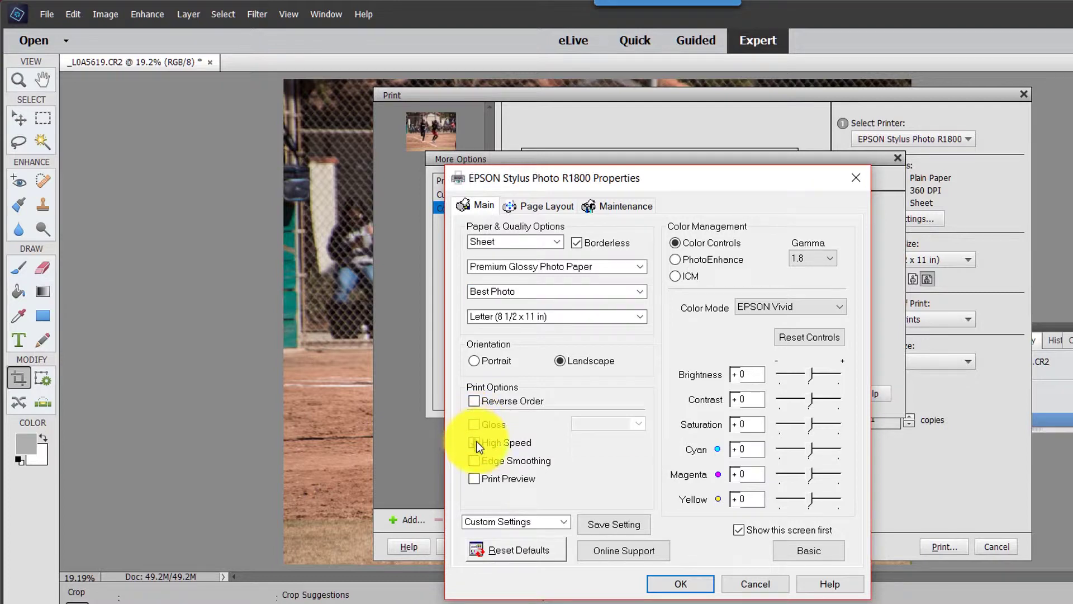
pyautogui.click(476, 441)
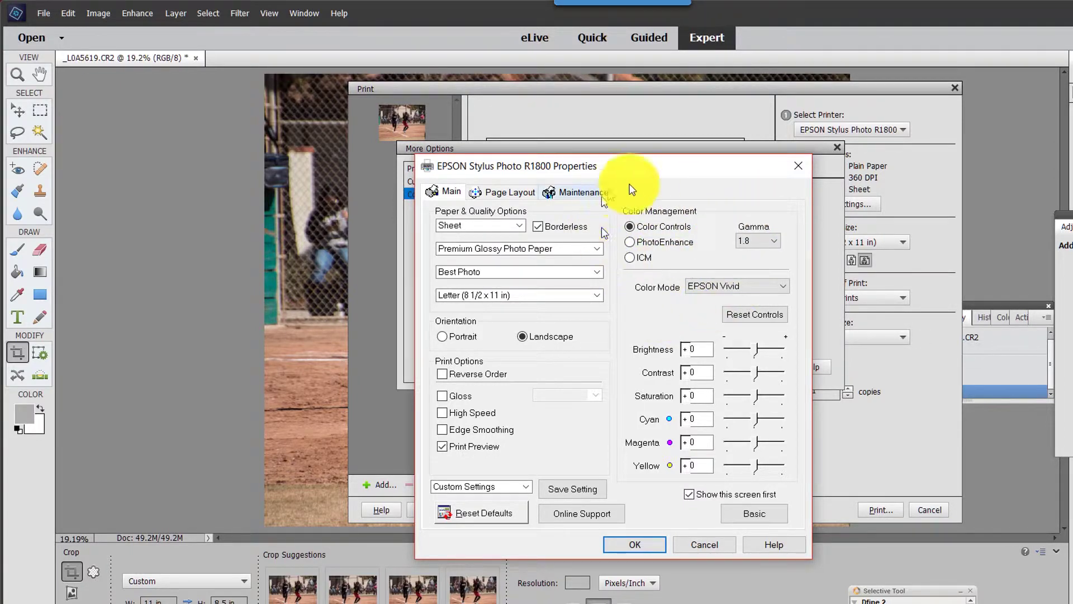
pyautogui.click(632, 242)
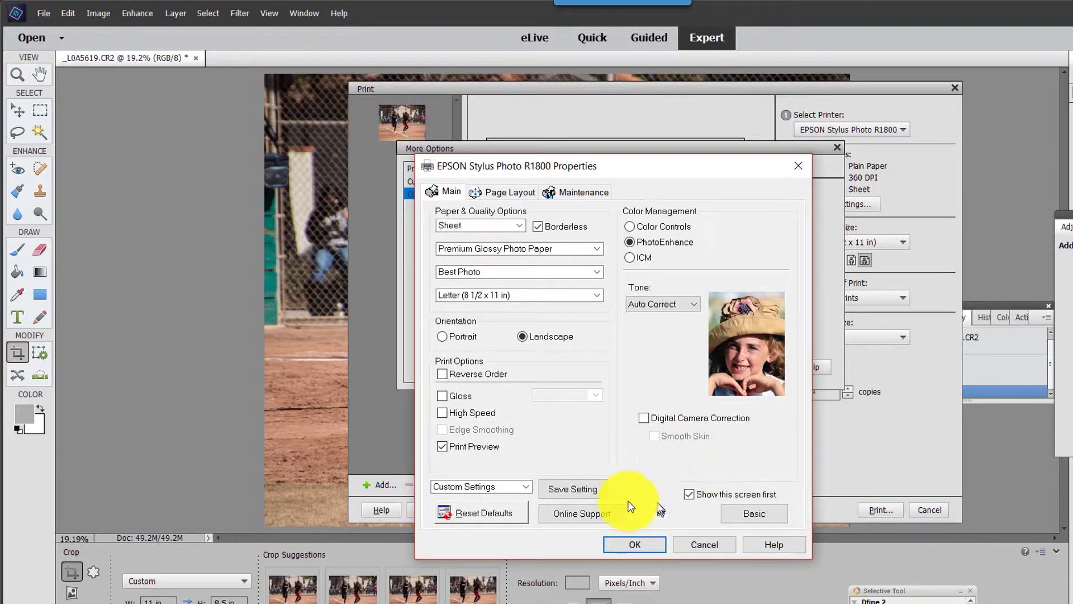
# Close the Epson properties and More Options, returning to Print with Premium Glossy borderless paper.
pyautogui.click(635, 544)
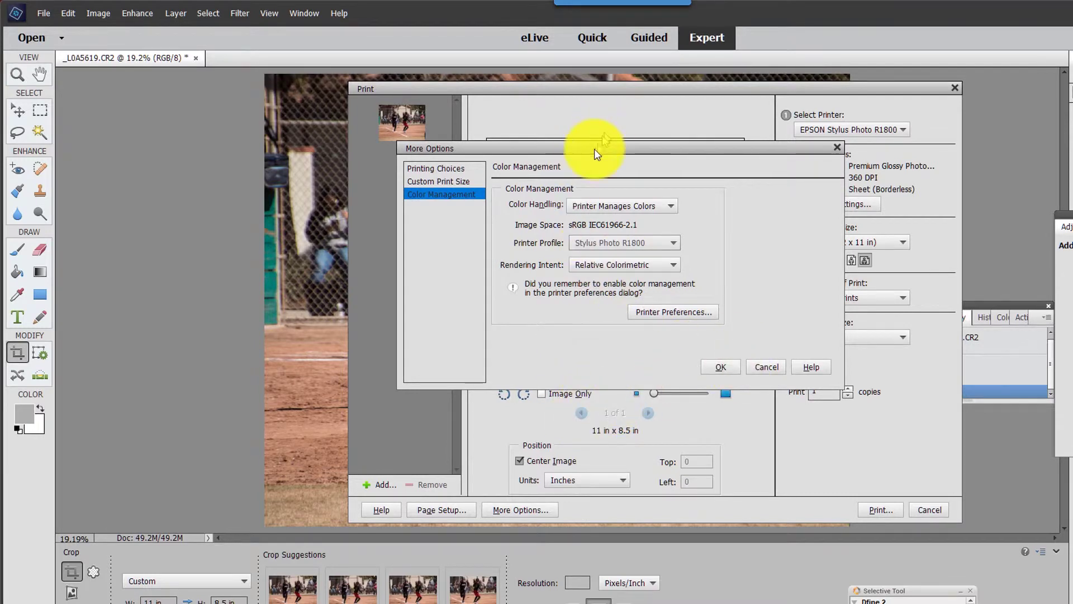
pyautogui.click(722, 366)
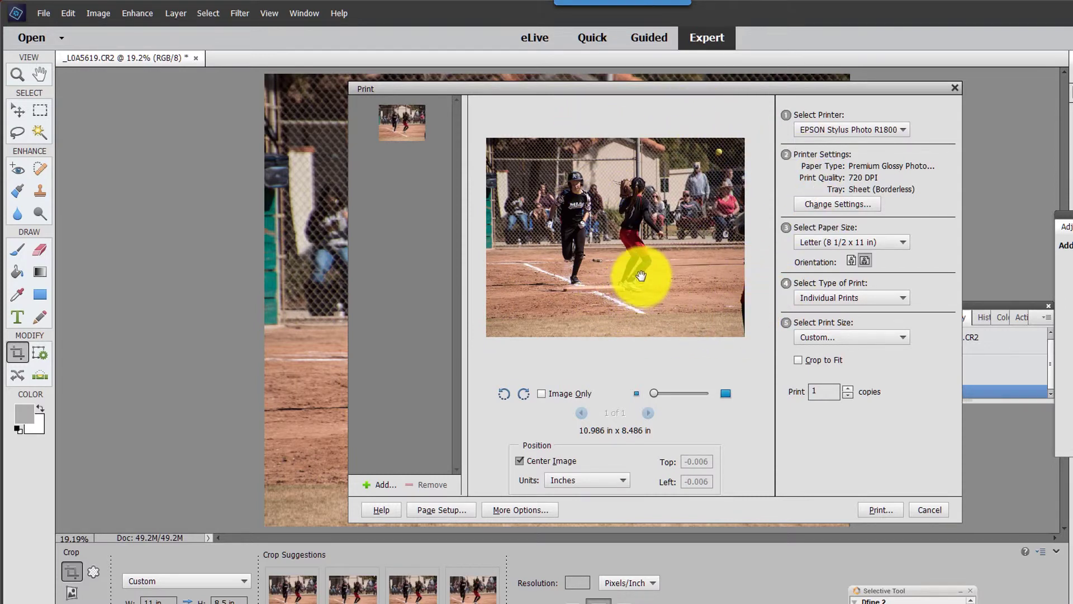
# Send the photo to print to bring up the Epson Print Preview window.
pyautogui.click(877, 508)
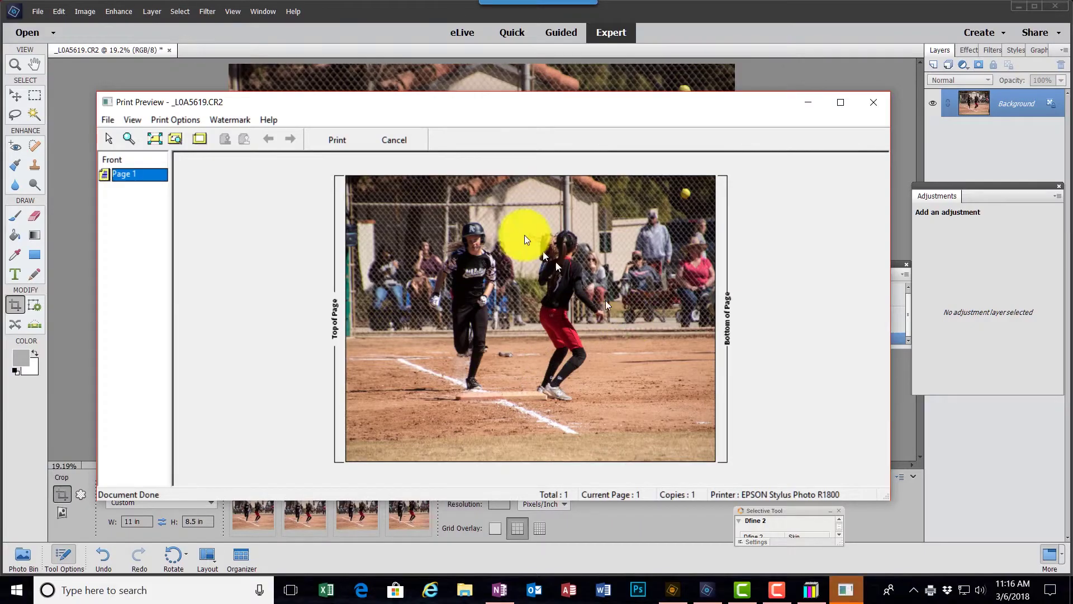